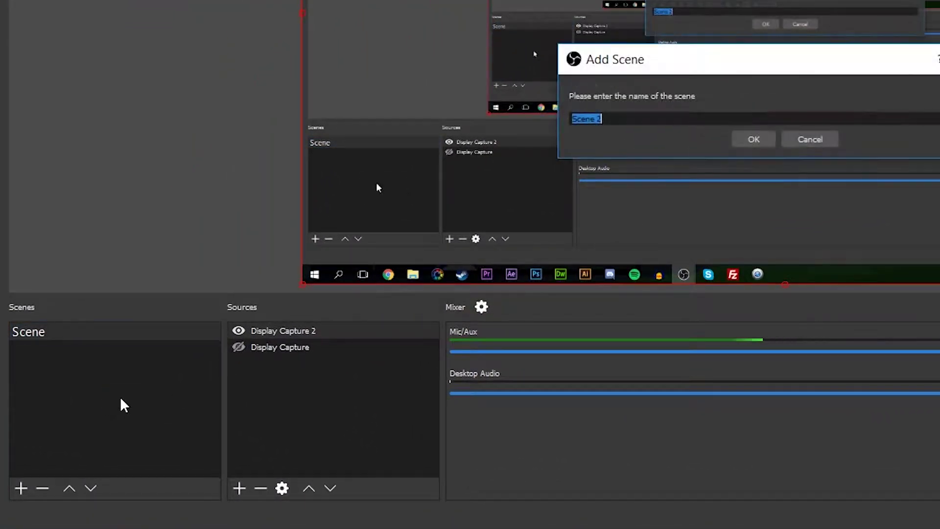
# - Create an OBS scene named 'Countdown' and add a Text (GDI+) source to it
pyautogui.write('Countdown')
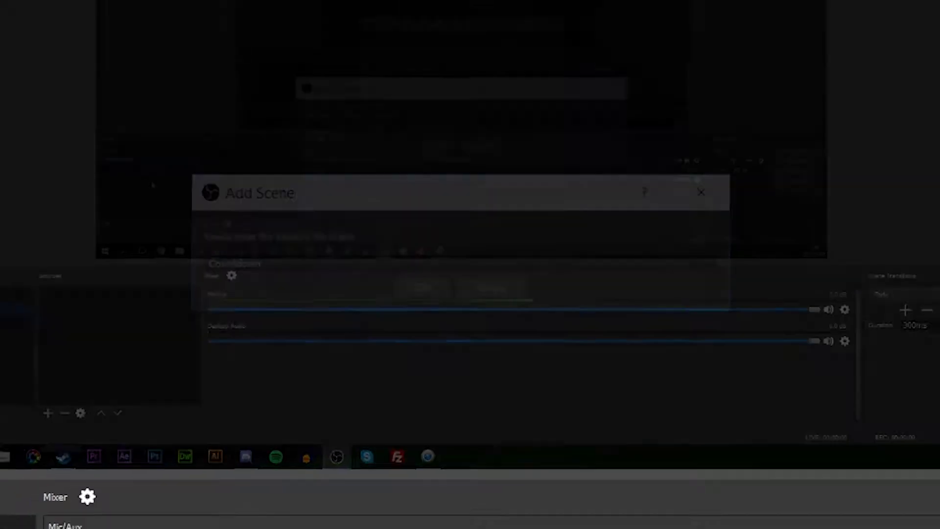
pyautogui.press('Return')
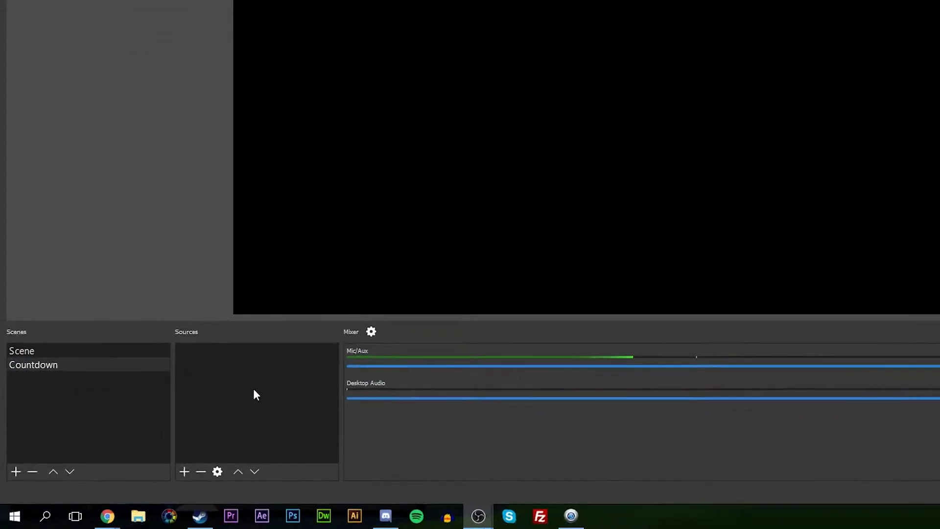
pyautogui.rightClick(253, 394)
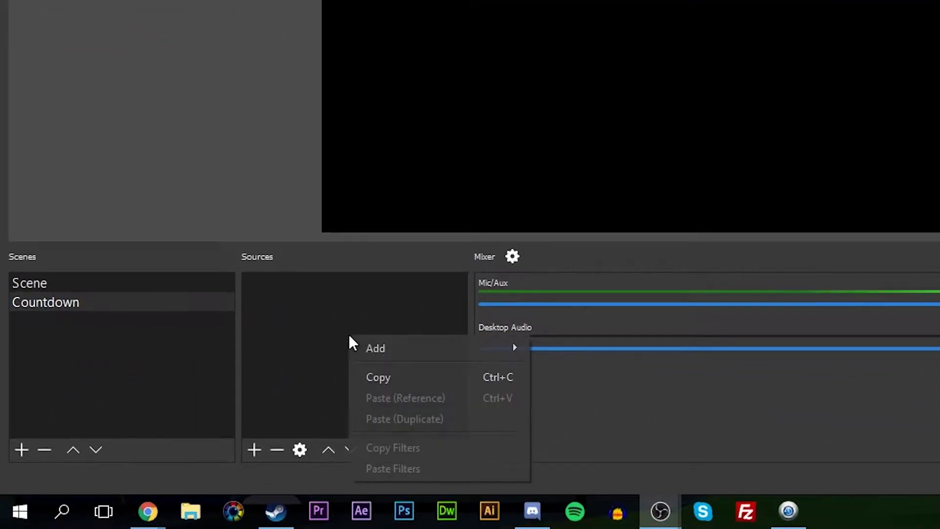
pyautogui.moveTo(278, 403)
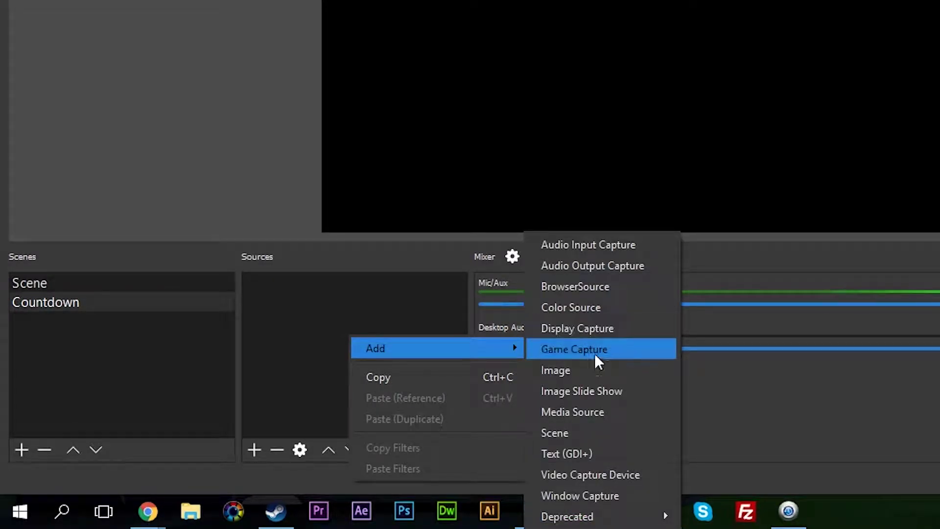
pyautogui.click(603, 458)
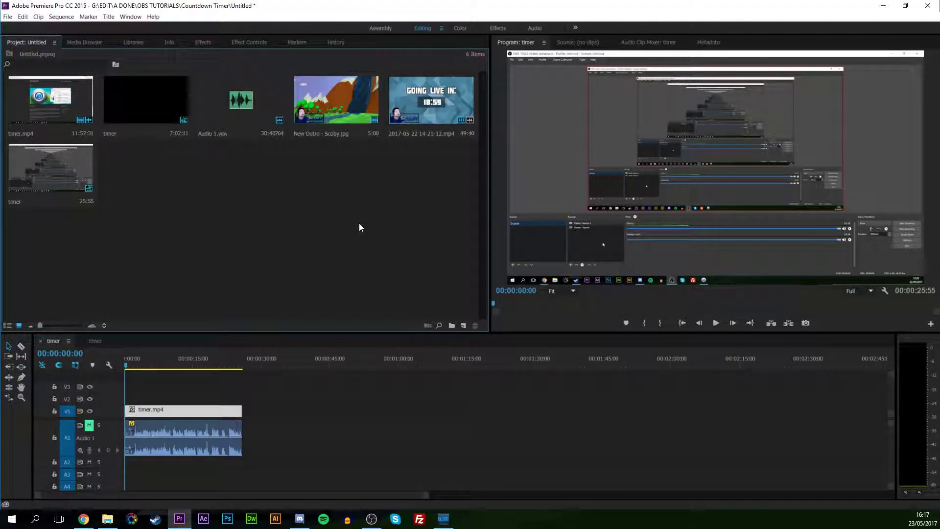
# - Select the timer.mp4 clip on track V1 and show its Effect Controls
pyautogui.click(123, 363)
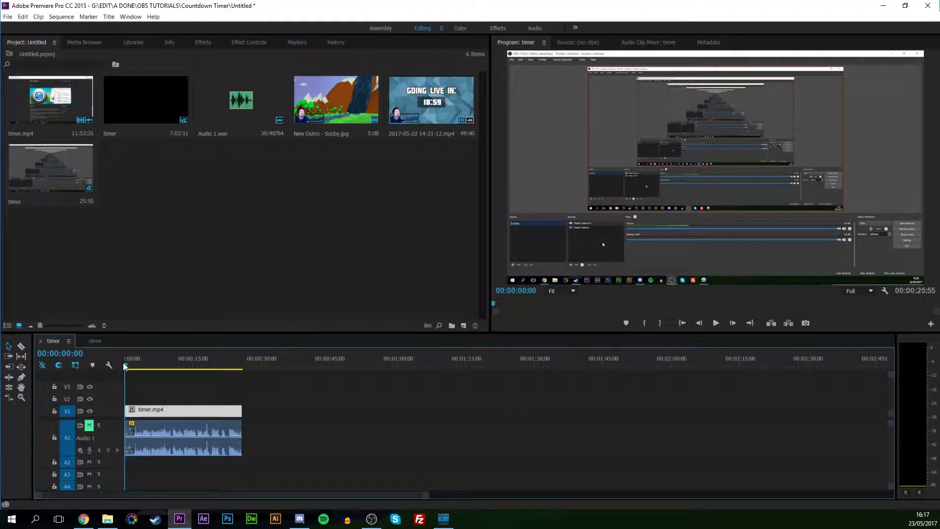
pyautogui.moveTo(124, 365)
pyautogui.mouseDown()
pyautogui.moveTo(152, 371)
pyautogui.moveTo(127, 368)
pyautogui.mouseUp()
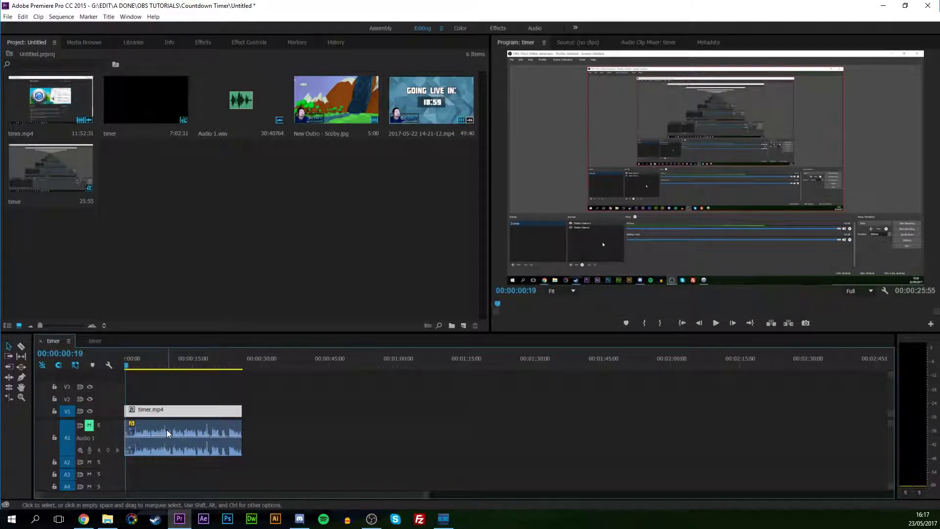
pyautogui.click(192, 386)
pyautogui.click(181, 395)
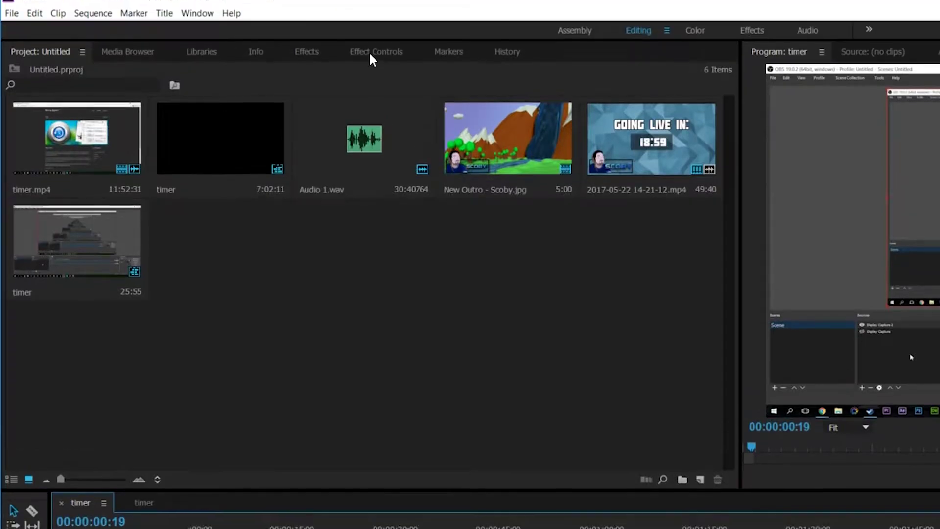
pyautogui.click(371, 64)
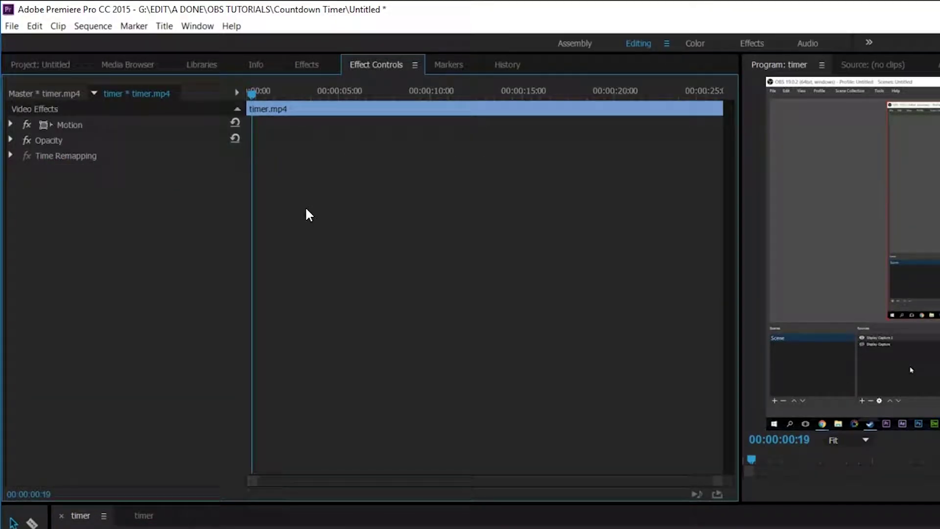
# - Bring Effect Controls to the front and expand timer.mp4's Motion effect properties
pyautogui.click(196, 24)
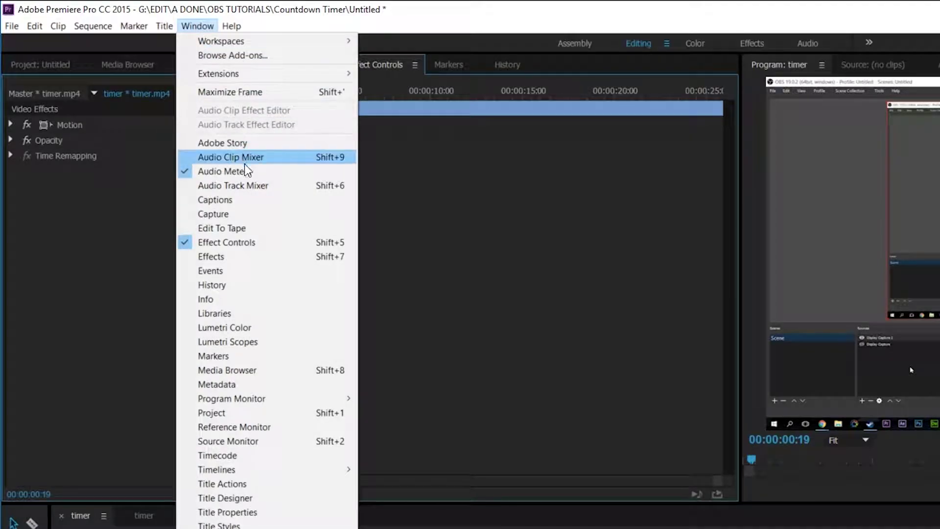
pyautogui.click(264, 242)
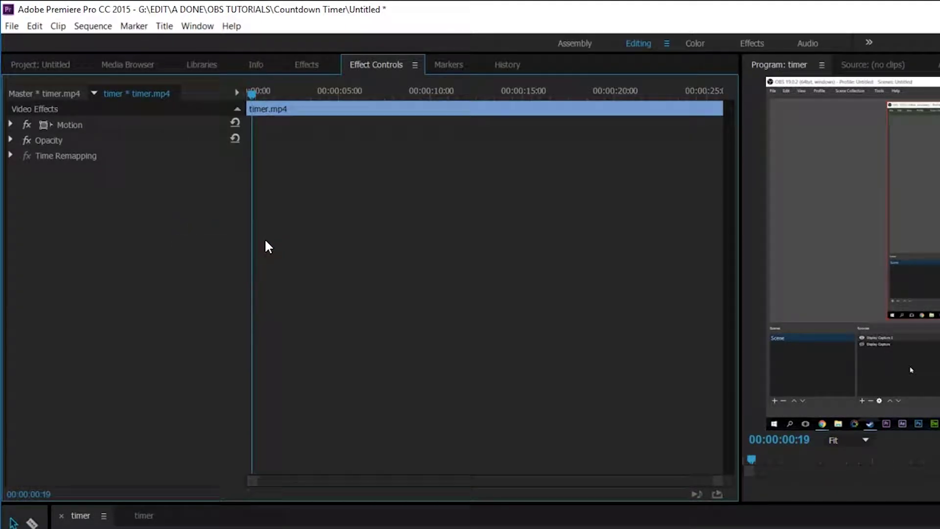
pyautogui.click(11, 122)
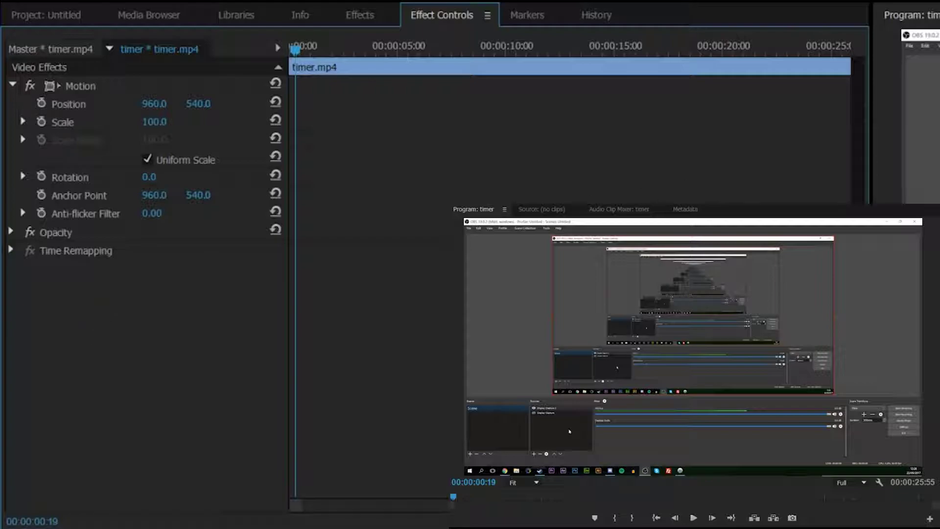
# - Play the clip to preview it, then park the playhead at 00:00:01:50
pyautogui.press('space')
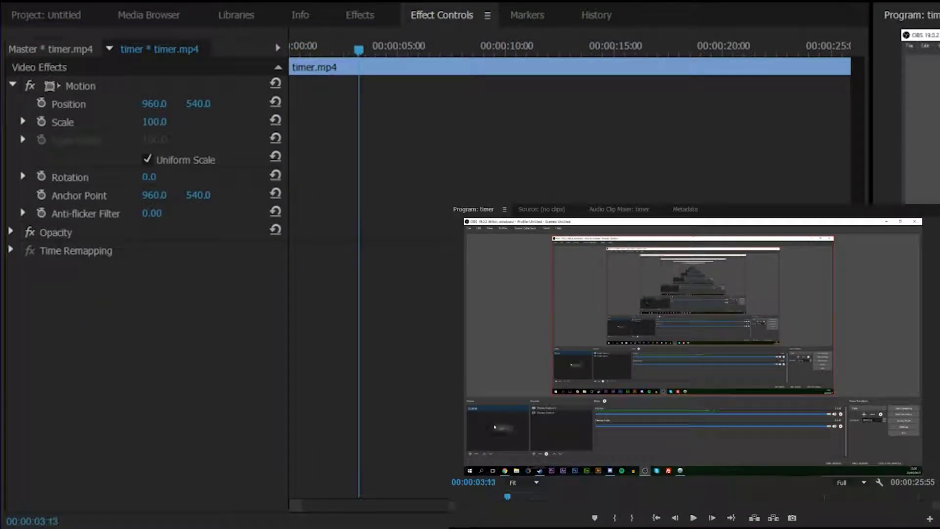
pyautogui.press('Left')
pyautogui.press('Left')
pyautogui.press('Left')
pyautogui.press('Left')
pyautogui.press('Left')
pyautogui.press('Left')
pyautogui.press('Left')
pyautogui.press('Left')
pyautogui.press('Left')
pyautogui.press('Left')
pyautogui.press('Left')
pyautogui.press('Left')
pyautogui.press('Left')
pyautogui.press('Left')
pyautogui.press('Left')
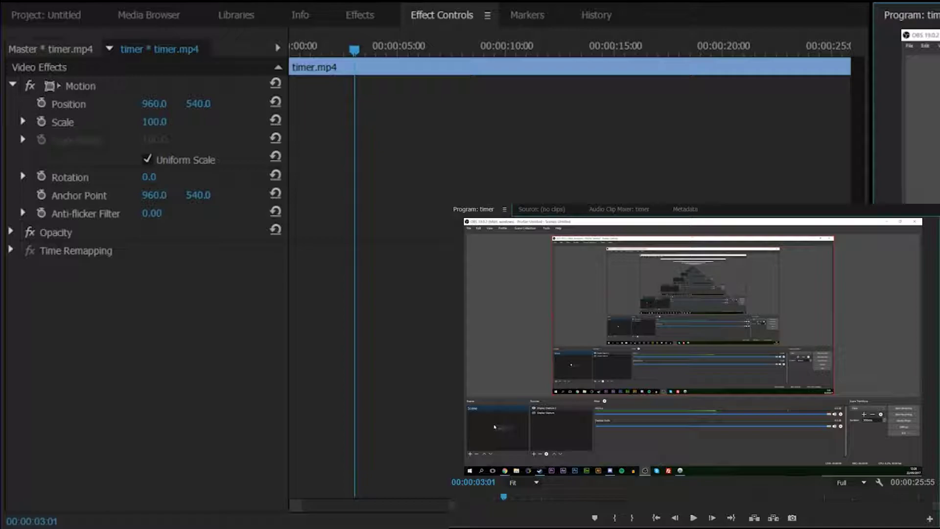
pyautogui.press('j')
pyautogui.press('k')
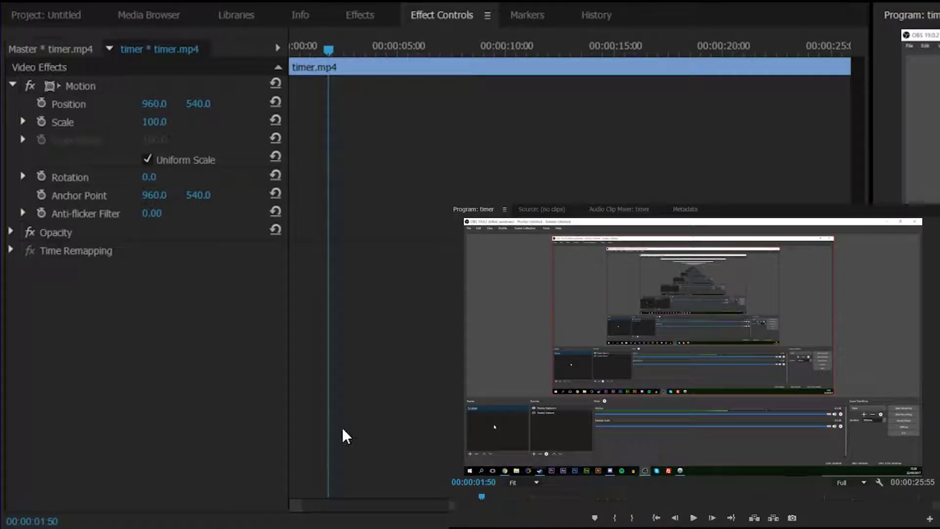
# - Keyframe Position 960, 540 and Scale 100 at 00:00:01:50, then move to 00:00:02:56
pyautogui.click(41, 103)
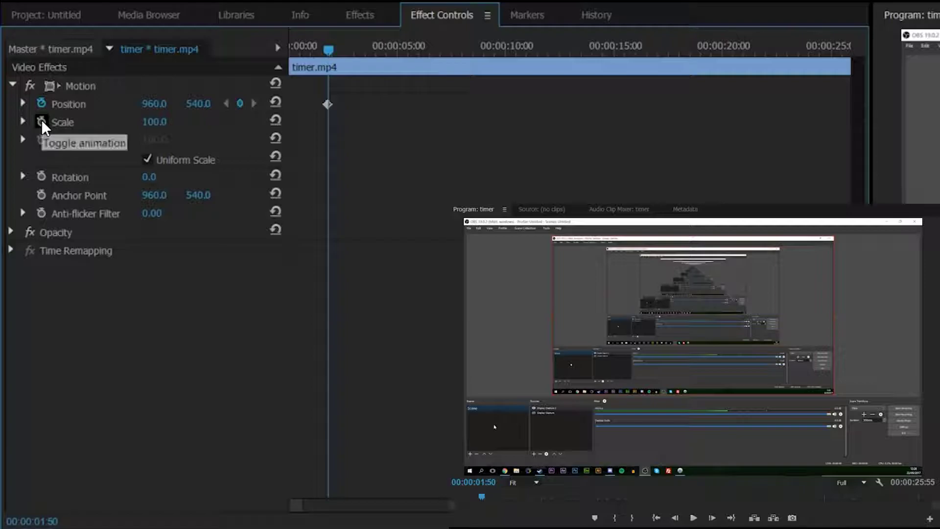
pyautogui.click(41, 121)
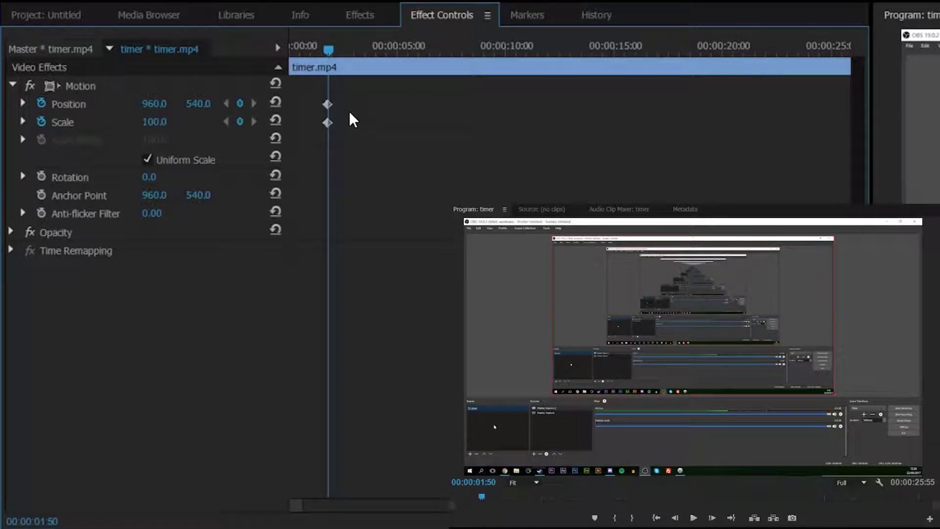
pyautogui.moveTo(361, 140); pyautogui.dragTo(314, 100)
pyautogui.moveTo(326, 47); pyautogui.dragTo(350, 46)
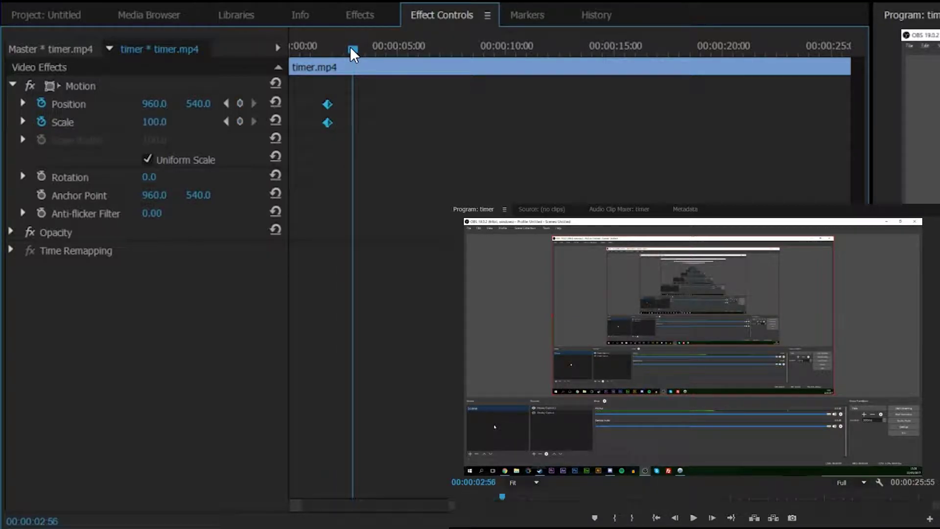
# - Keyframe Scale 167 and Position 1020, 512 at 00:00:02:56, then scrub back to preview
pyautogui.click(238, 120)
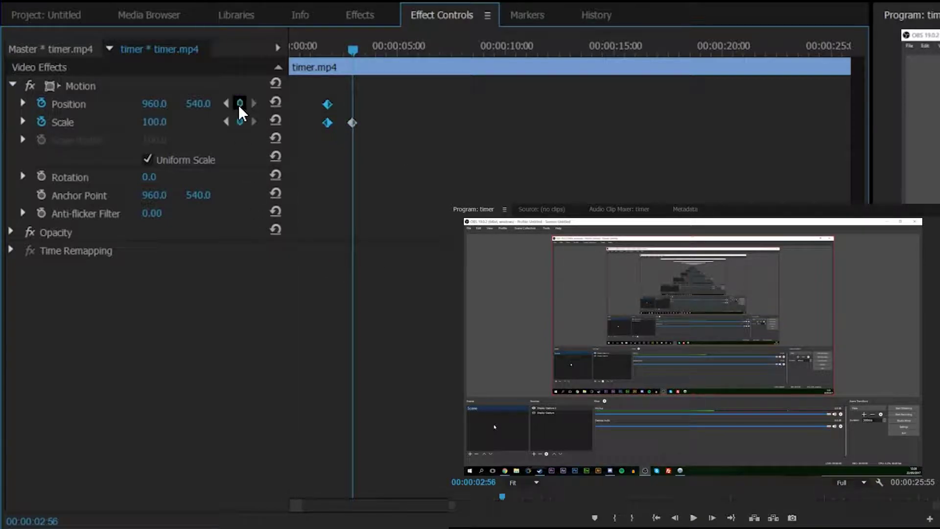
pyautogui.click(239, 104)
pyautogui.moveTo(152, 126); pyautogui.dragTo(195, 105)
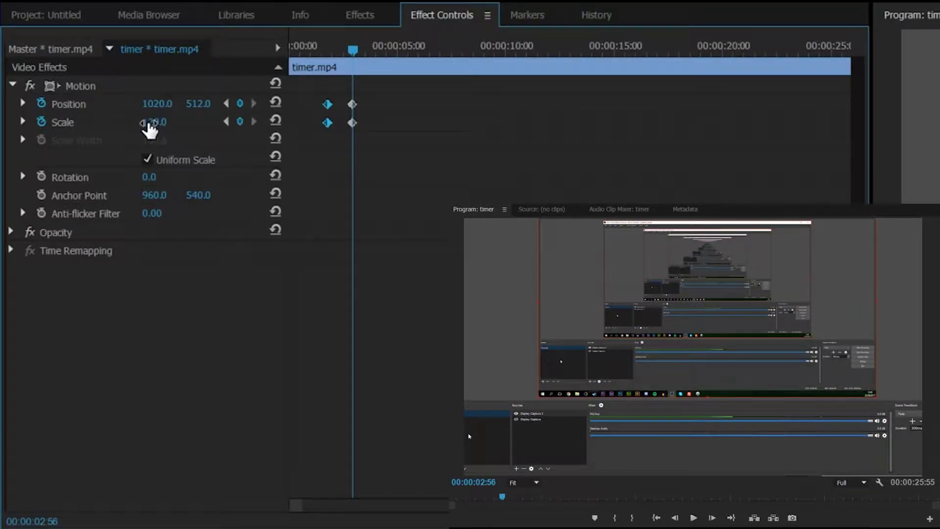
pyautogui.moveTo(147, 121)
pyautogui.mouseDown()
pyautogui.moveTo(196, 122)
pyautogui.moveTo(164, 122)
pyautogui.mouseUp()
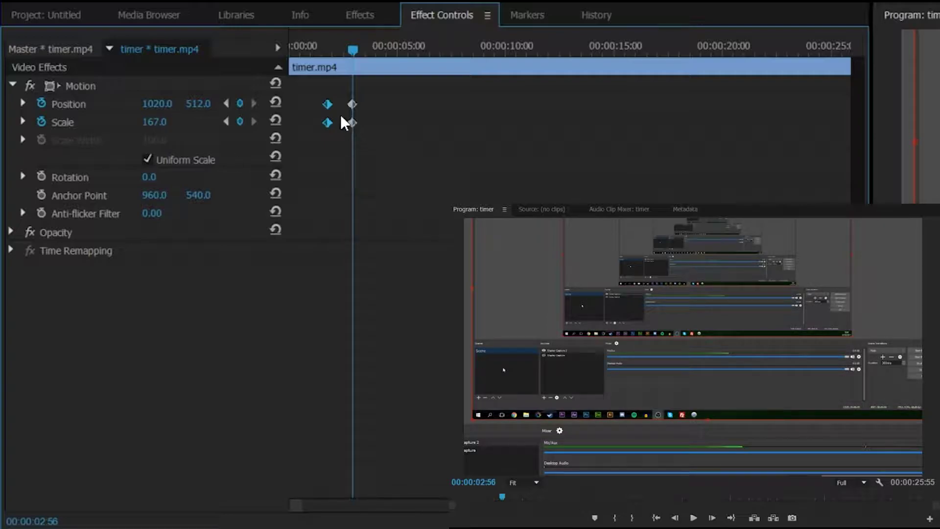
pyautogui.moveTo(343, 52)
pyautogui.mouseDown()
pyautogui.moveTo(328, 52)
pyautogui.moveTo(350, 57)
pyautogui.mouseUp()
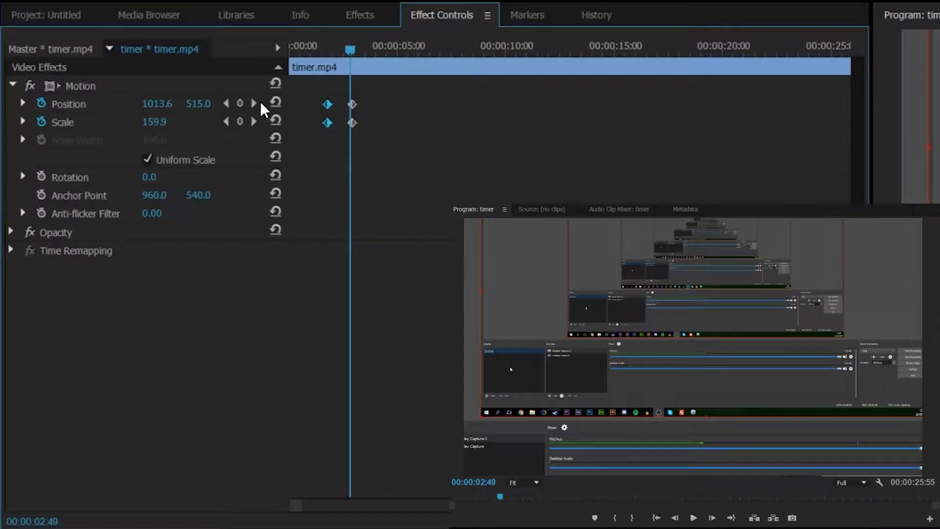
# - Change the 00:00:02:56 keyframe's Position to 1603, 247, then return to the clip start
pyautogui.click(226, 102)
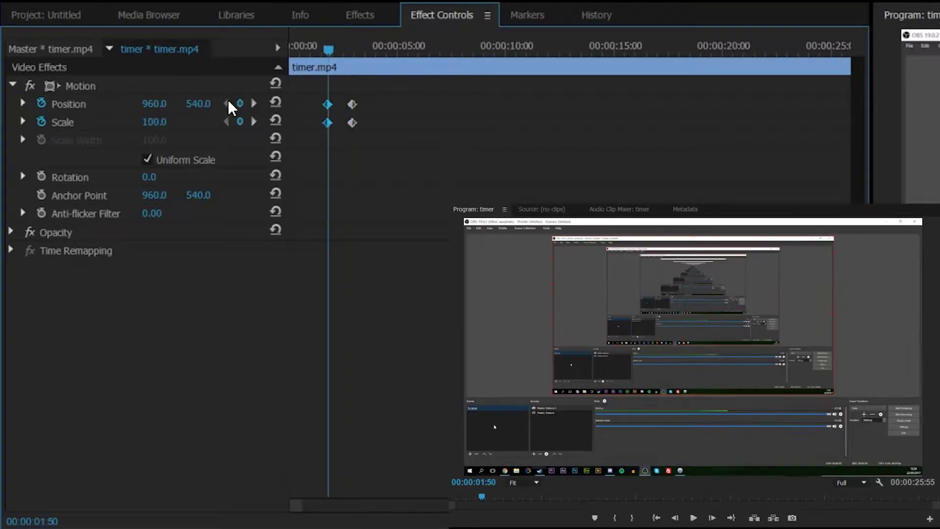
pyautogui.click(252, 102)
pyautogui.click(223, 101)
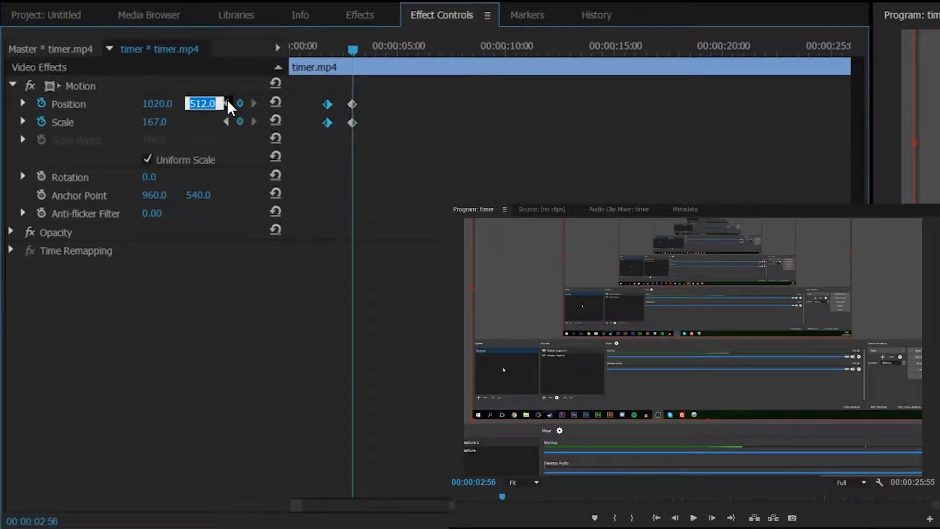
pyautogui.press('Return')
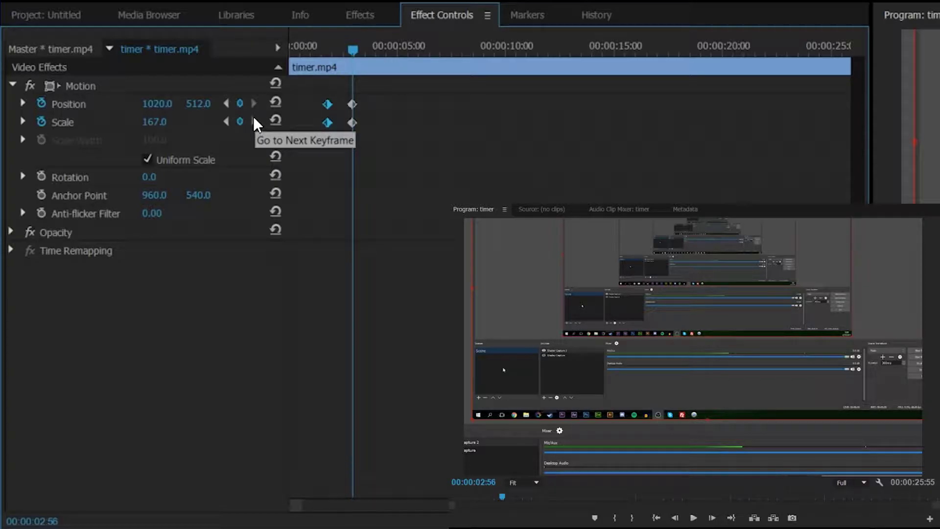
pyautogui.click(225, 103)
pyautogui.click(254, 103)
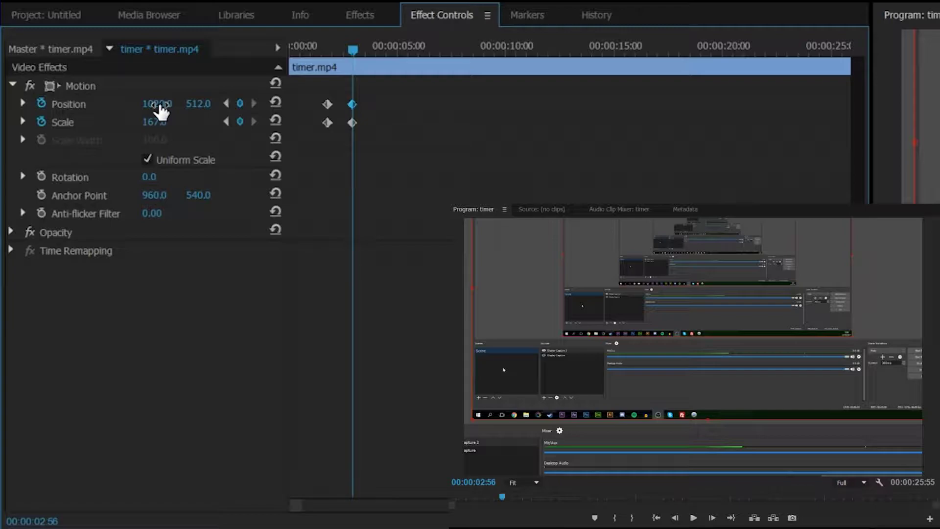
pyautogui.moveTo(158, 105); pyautogui.dragTo(167, 124)
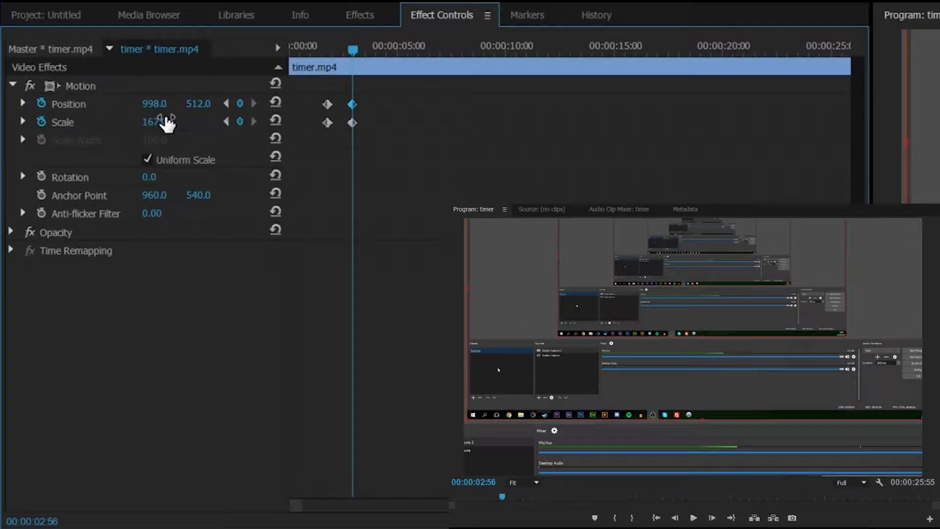
pyautogui.moveTo(152, 104); pyautogui.dragTo(449, 103)
pyautogui.moveTo(198, 104); pyautogui.dragTo(68, 104)
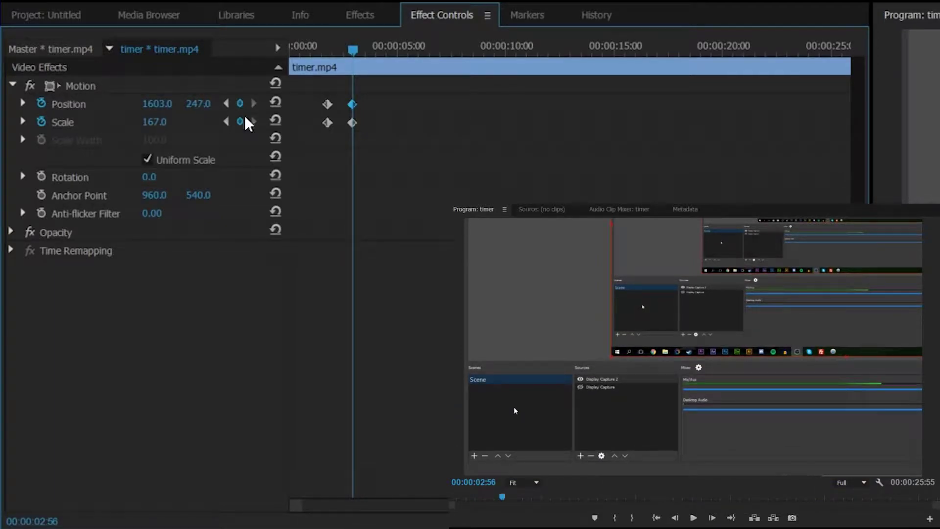
pyautogui.click(288, 49)
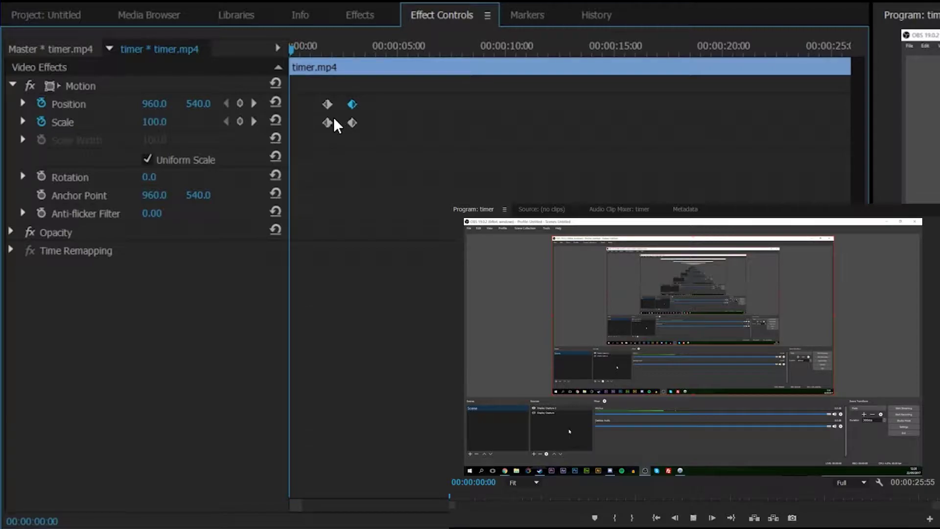
# - Play back the zoom-and-pan move and park the playhead near 00:00:04:01
pyautogui.press('space')
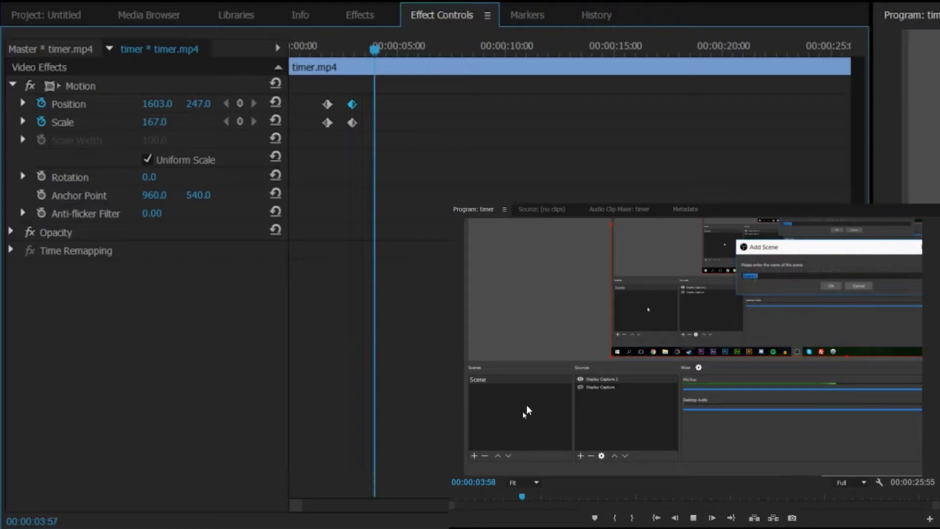
pyautogui.press('space')
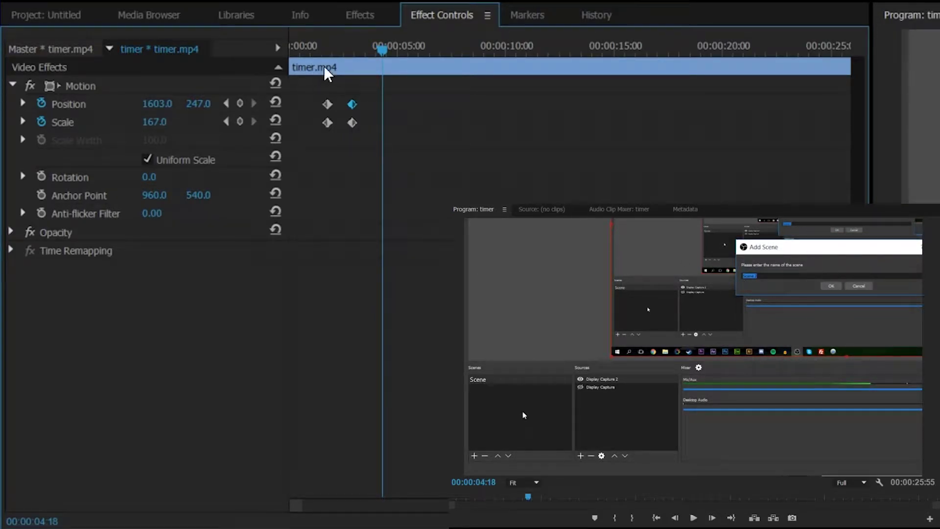
pyautogui.moveTo(381, 55); pyautogui.dragTo(378, 51)
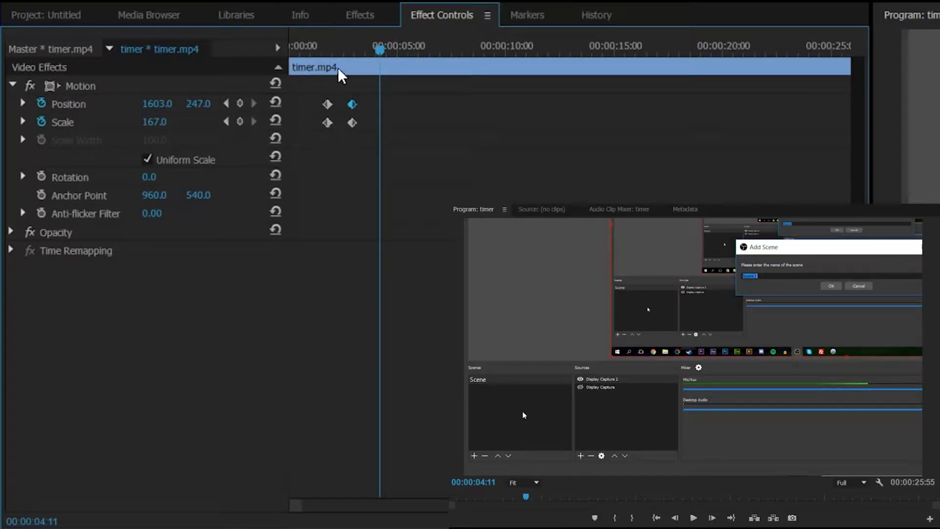
pyautogui.moveTo(380, 52); pyautogui.dragTo(376, 54)
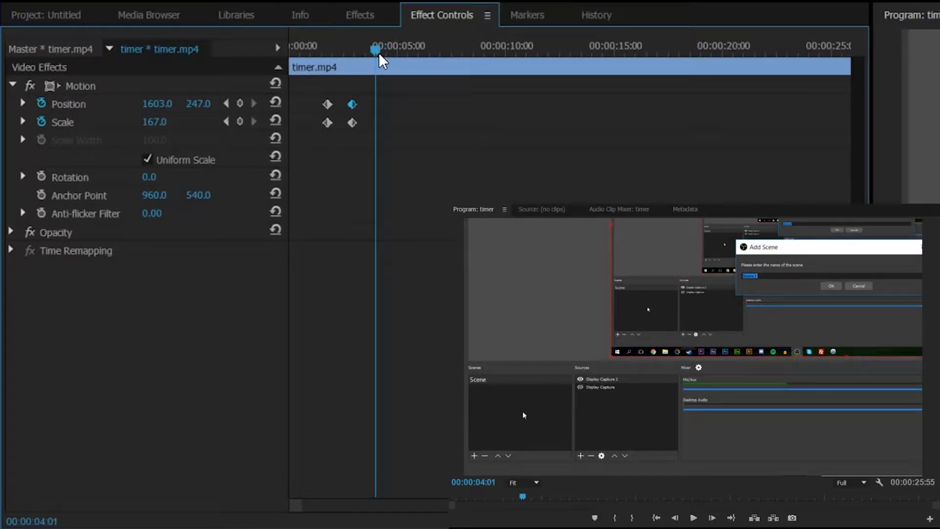
# - Add holding Position and Scale keyframes at 00:00:04:01 and new ones at 00:00:04:44
pyautogui.click(240, 122)
pyautogui.click(240, 103)
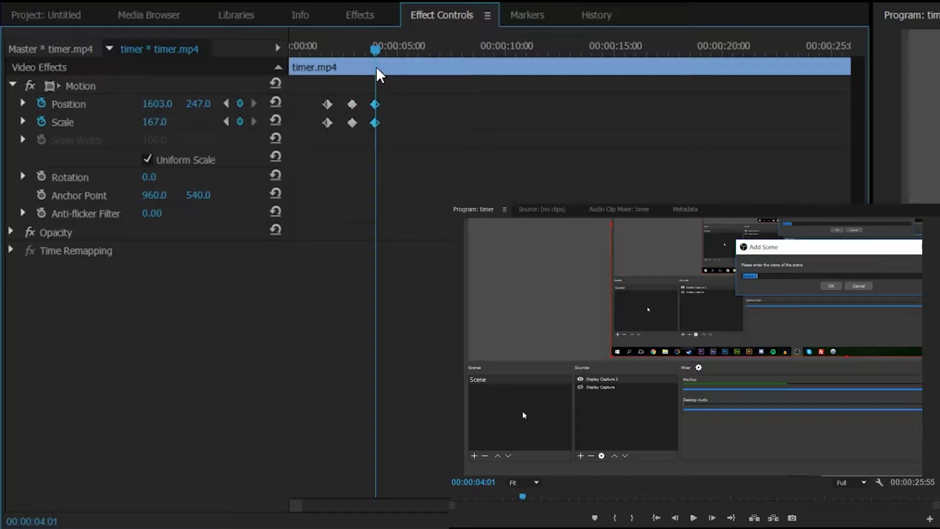
pyautogui.moveTo(377, 52); pyautogui.dragTo(391, 51)
pyautogui.click(240, 103)
pyautogui.click(239, 122)
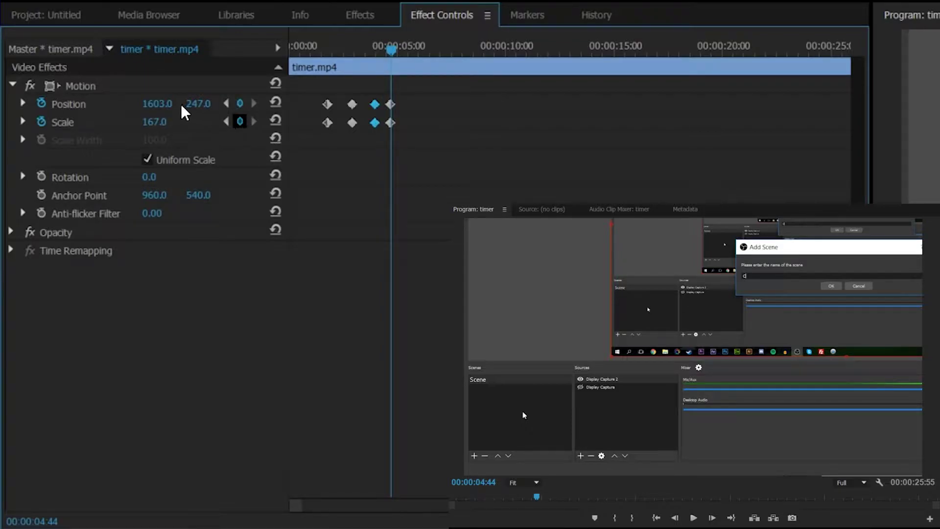
# - Set the 00:00:04:44 keyframe to about Position 941, 547 and Scale 214, then preview
pyautogui.click(164, 103)
pyautogui.write('871')
pyautogui.press('Return')
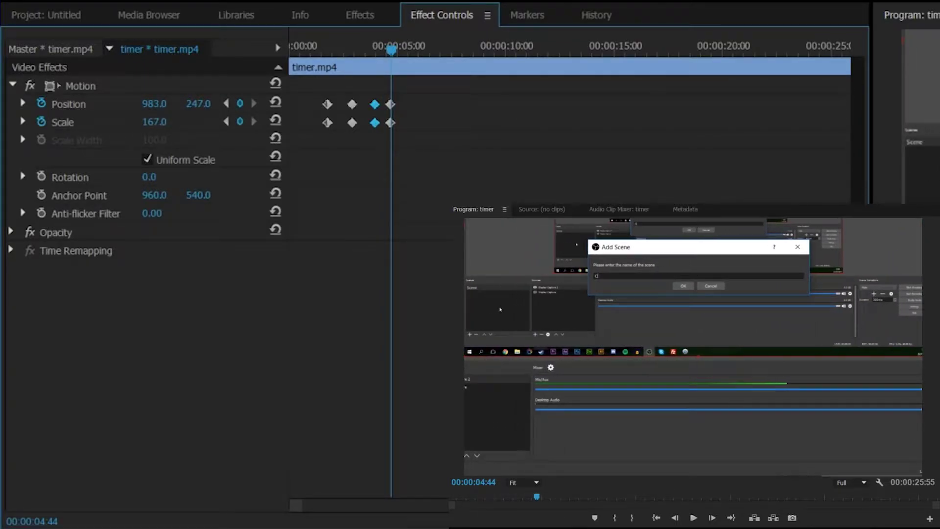
pyautogui.moveTo(164, 103); pyautogui.dragTo(171, 104)
pyautogui.moveTo(199, 104); pyautogui.dragTo(220, 104)
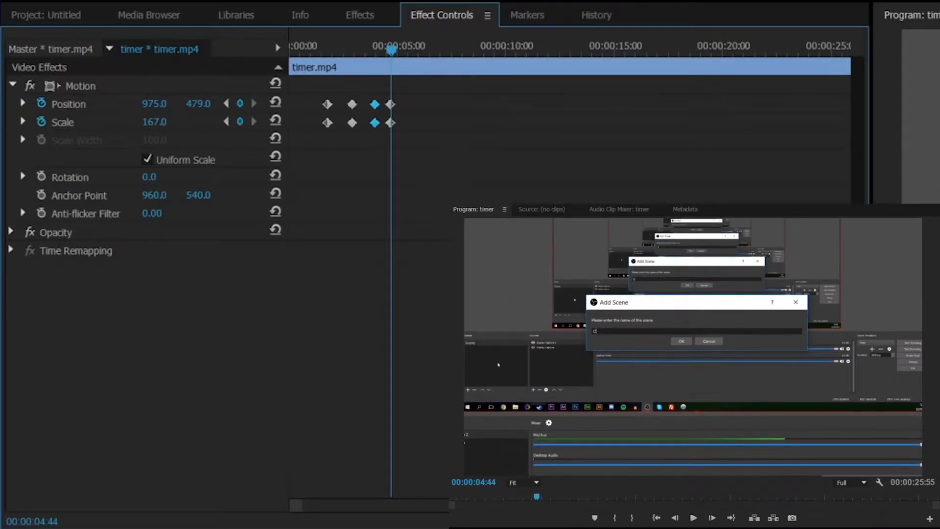
pyautogui.moveTo(161, 104); pyautogui.dragTo(395, 143)
pyautogui.moveTo(389, 45); pyautogui.dragTo(369, 57)
pyautogui.moveTo(345, 87); pyautogui.dragTo(382, 128)
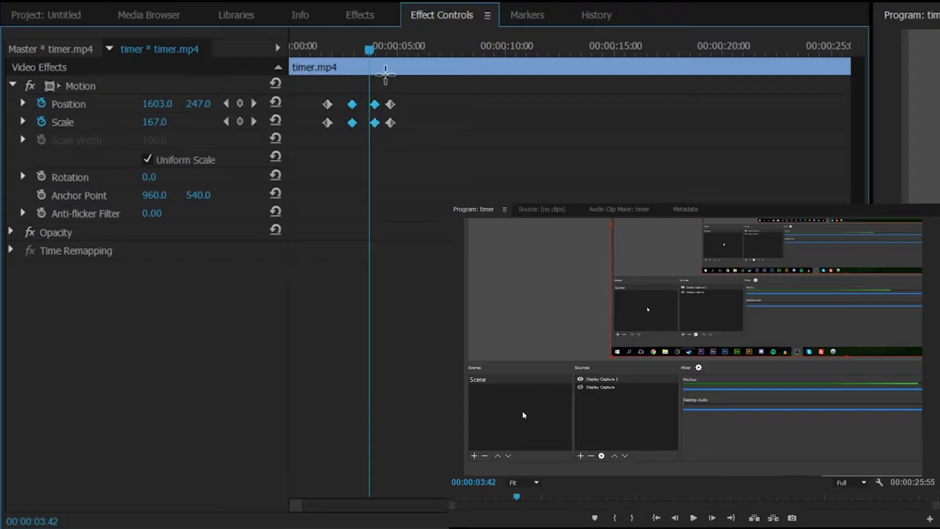
pyautogui.click(357, 97)
pyautogui.moveTo(366, 94); pyautogui.dragTo(385, 147)
pyautogui.press('Delete')
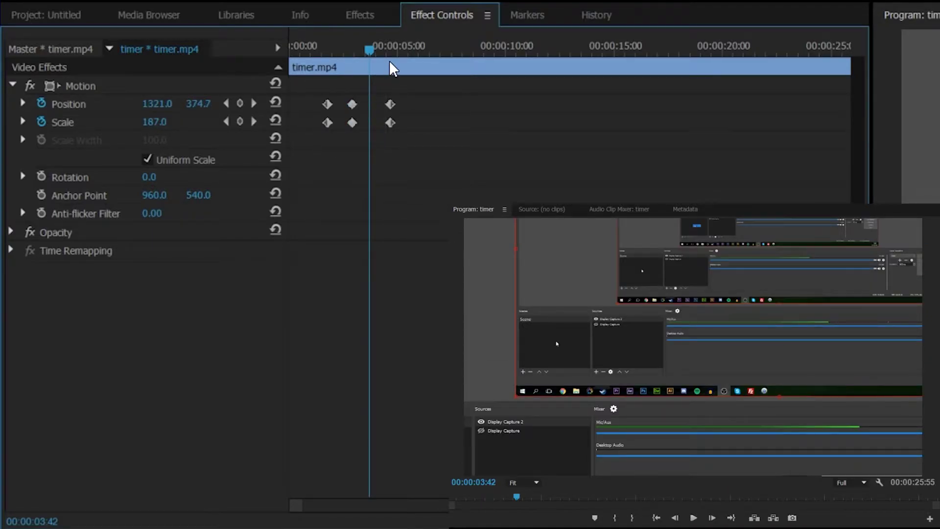
pyautogui.moveTo(333, 48); pyautogui.dragTo(362, 48)
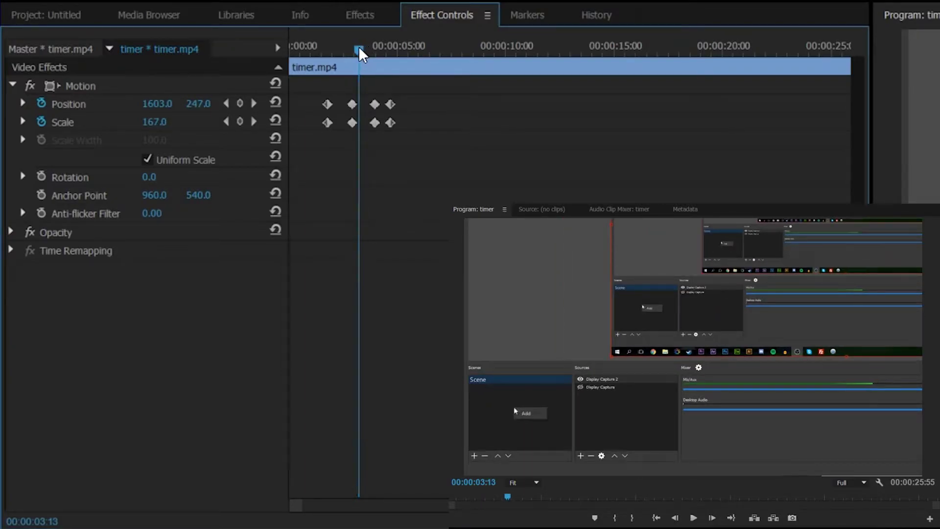
pyautogui.moveTo(359, 46); pyautogui.dragTo(389, 56)
pyautogui.click(352, 104)
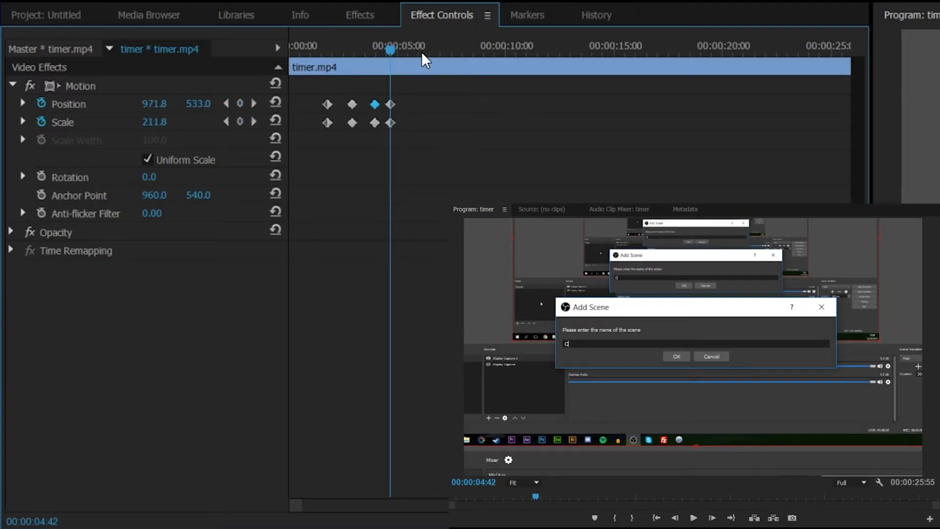
# - Move to the last keyframe and add an Anchor Point keyframe at 1207, 540
pyautogui.moveTo(390, 57); pyautogui.dragTo(395, 49)
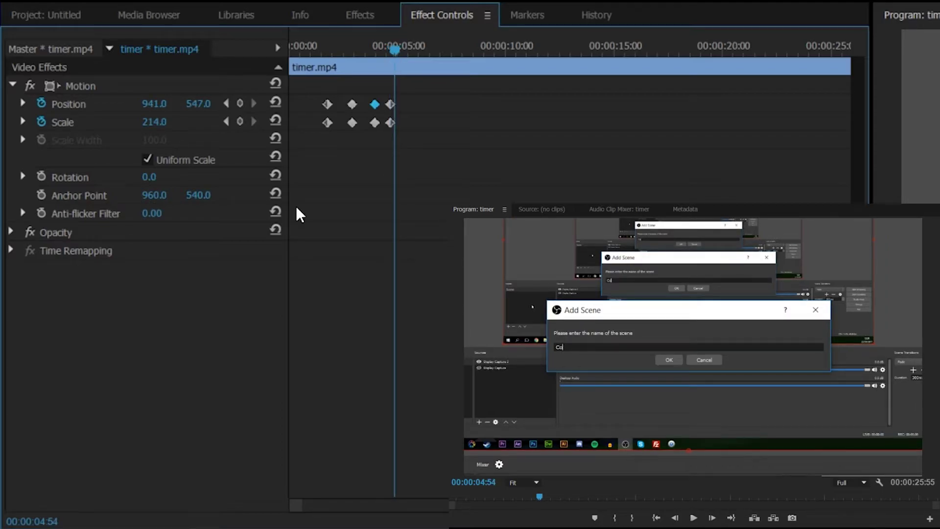
pyautogui.click(64, 176)
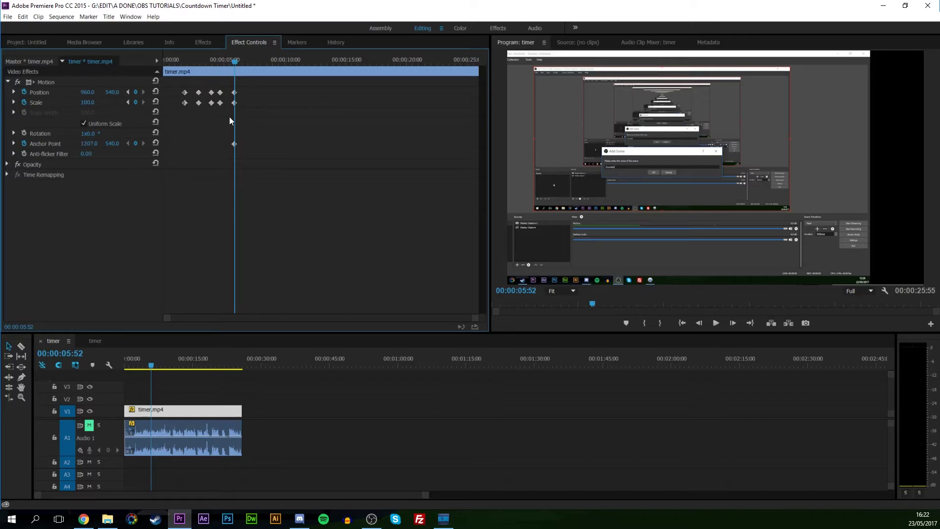
# - Marquee-select the Position and Scale keyframes to check them, then deselect them
pyautogui.moveTo(229, 114); pyautogui.dragTo(162, 83)
pyautogui.click(311, 126)
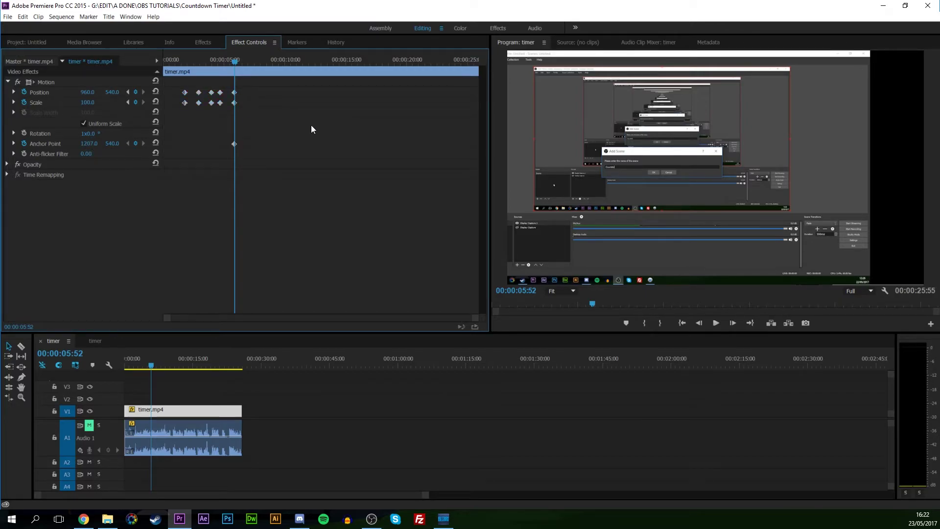